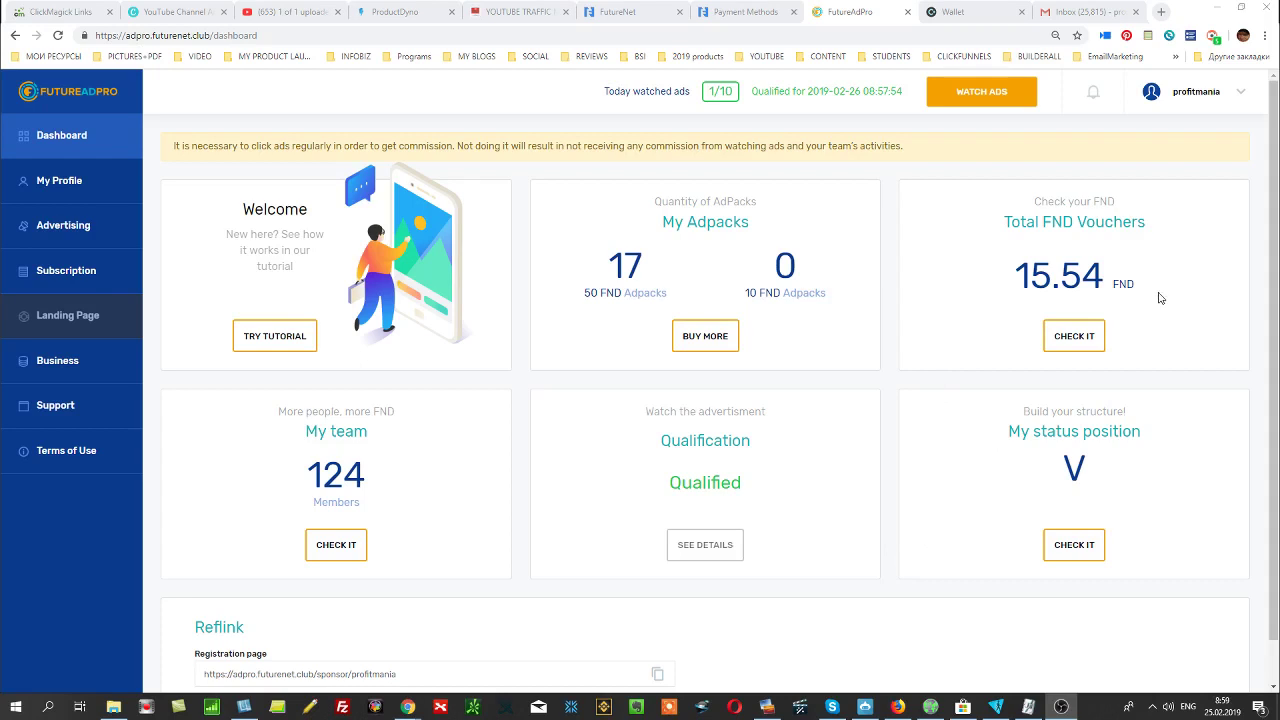
Open the FND Redemption form and enter a redeem amount of 10, leaving the redemption address ready for entry.
click(64, 366)
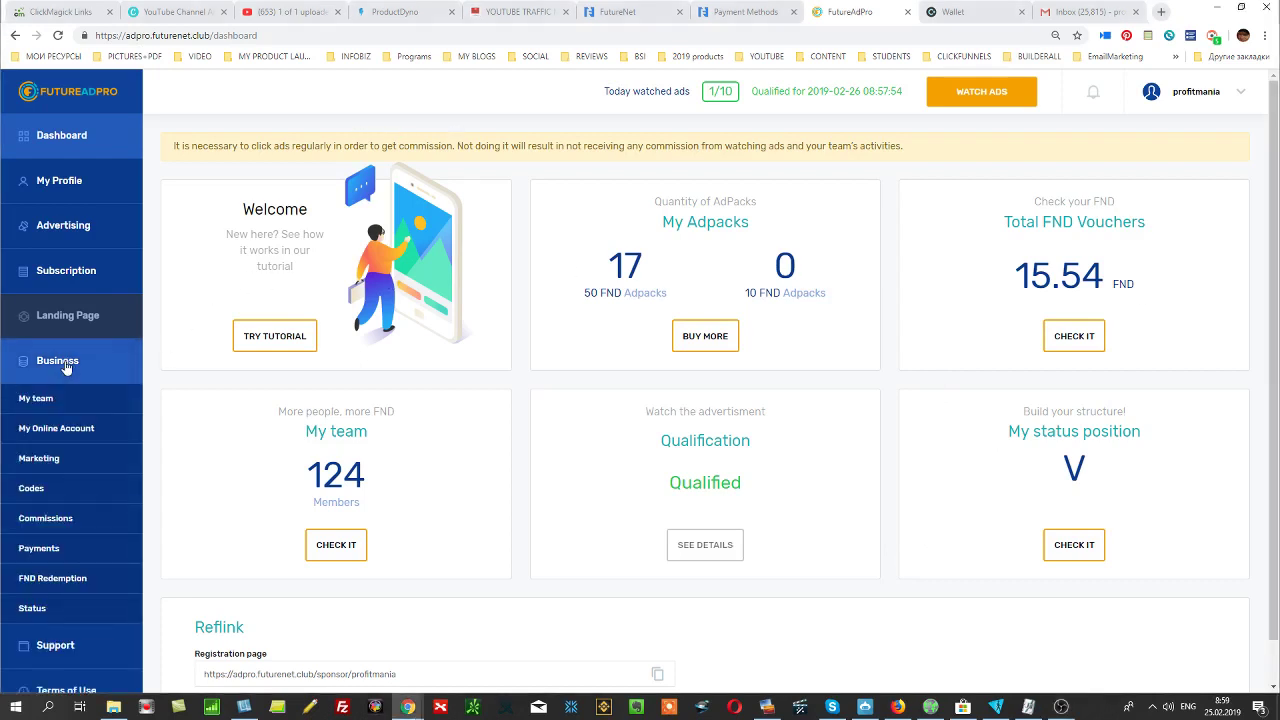
click(54, 580)
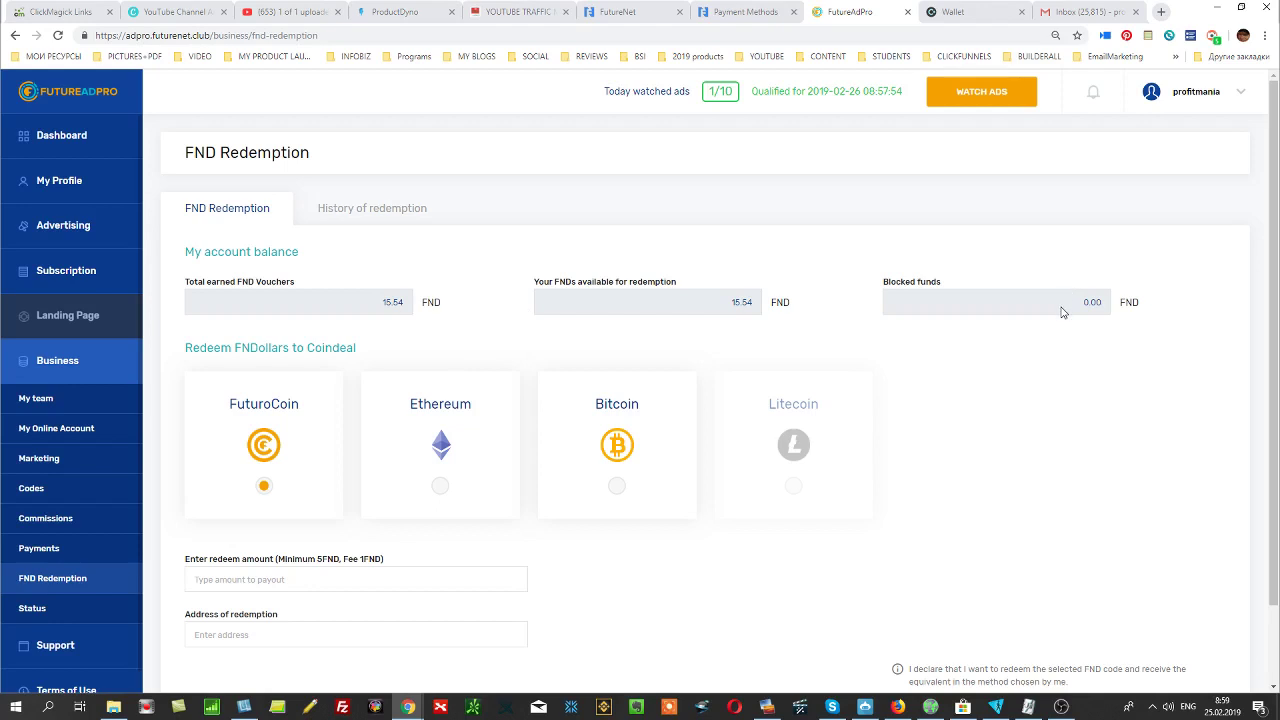
scroll(800, 540, down, 1)
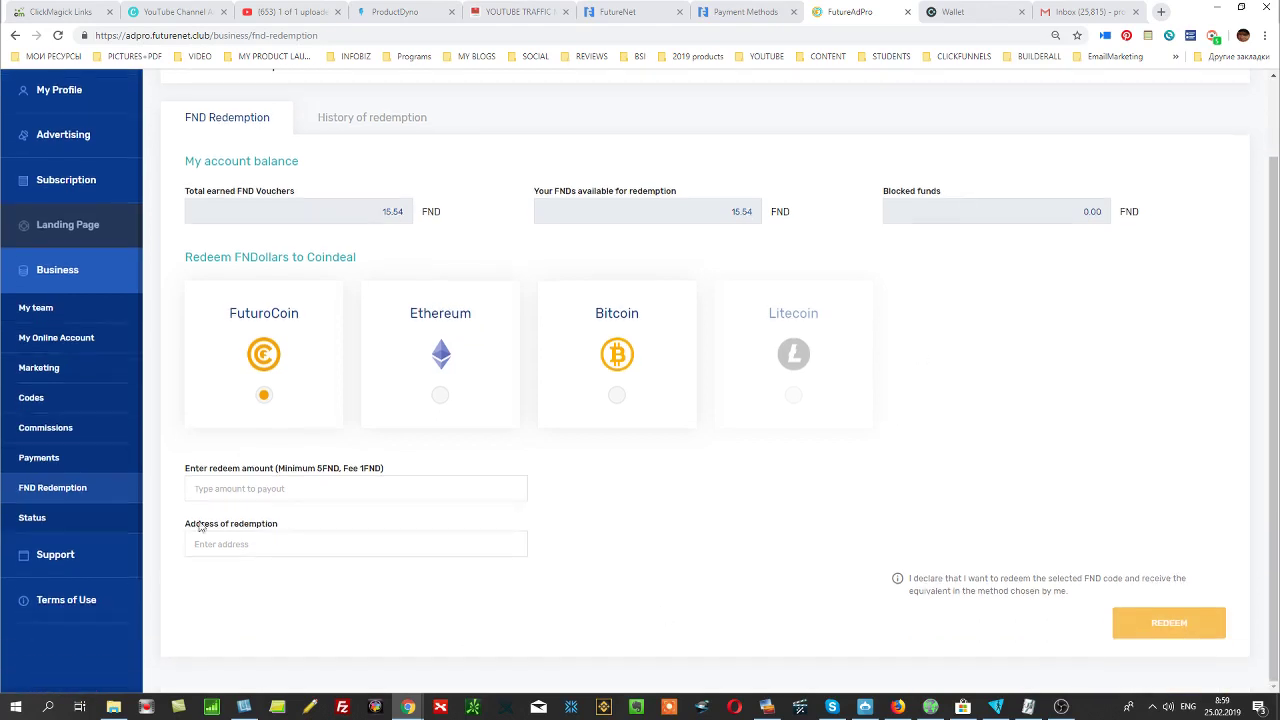
click(348, 494)
text(10)
click(254, 540)
Switch to the CoinDeal wallets overview and show only wallets with resources.
click(945, 12)
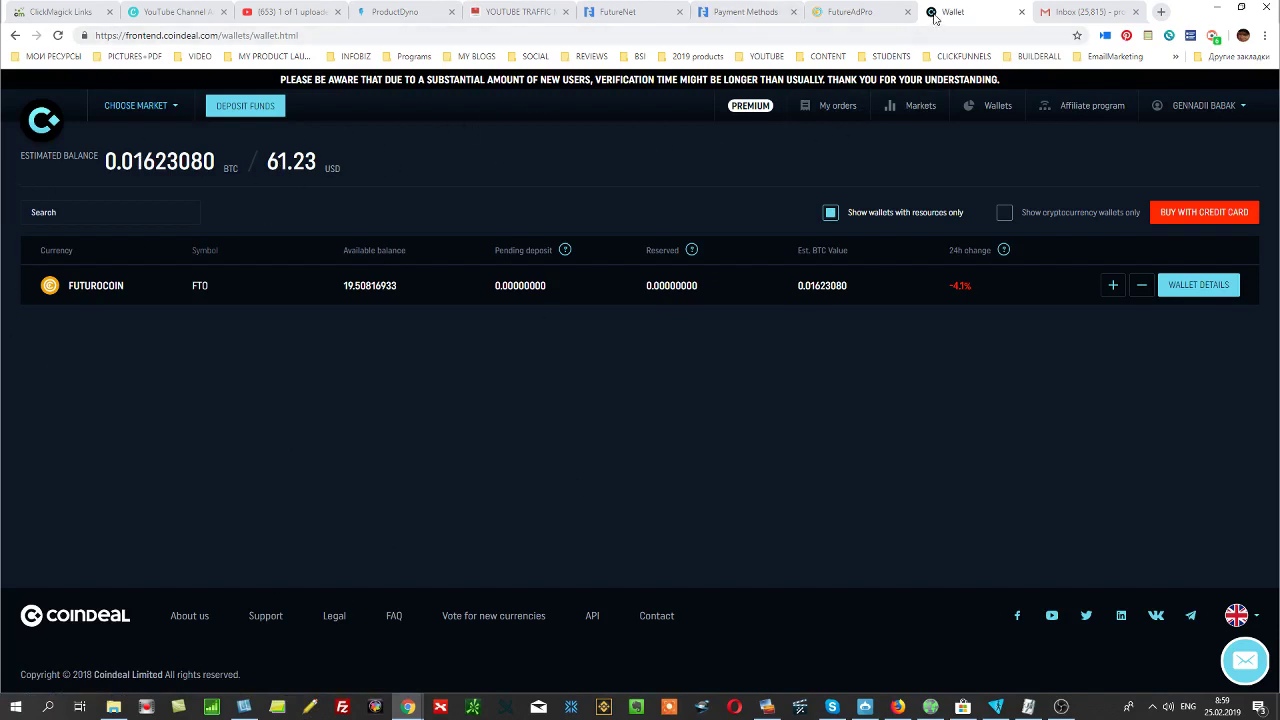
click(848, 13)
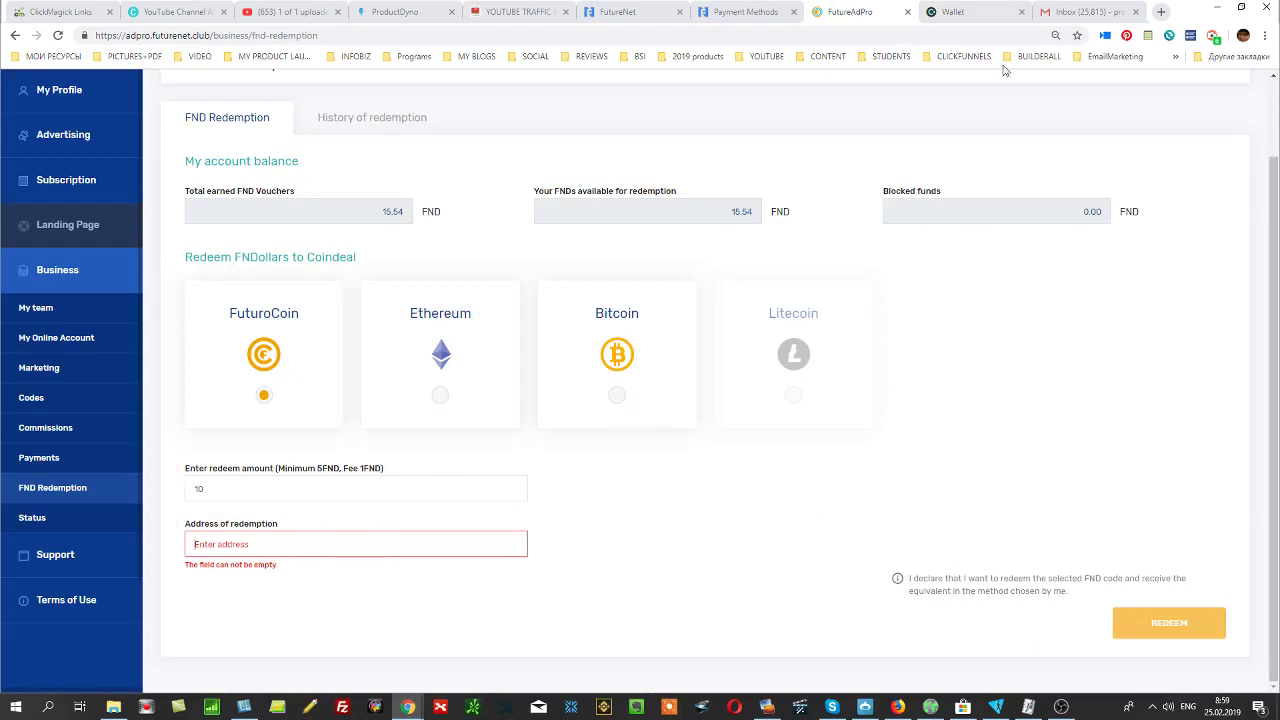
click(966, 11)
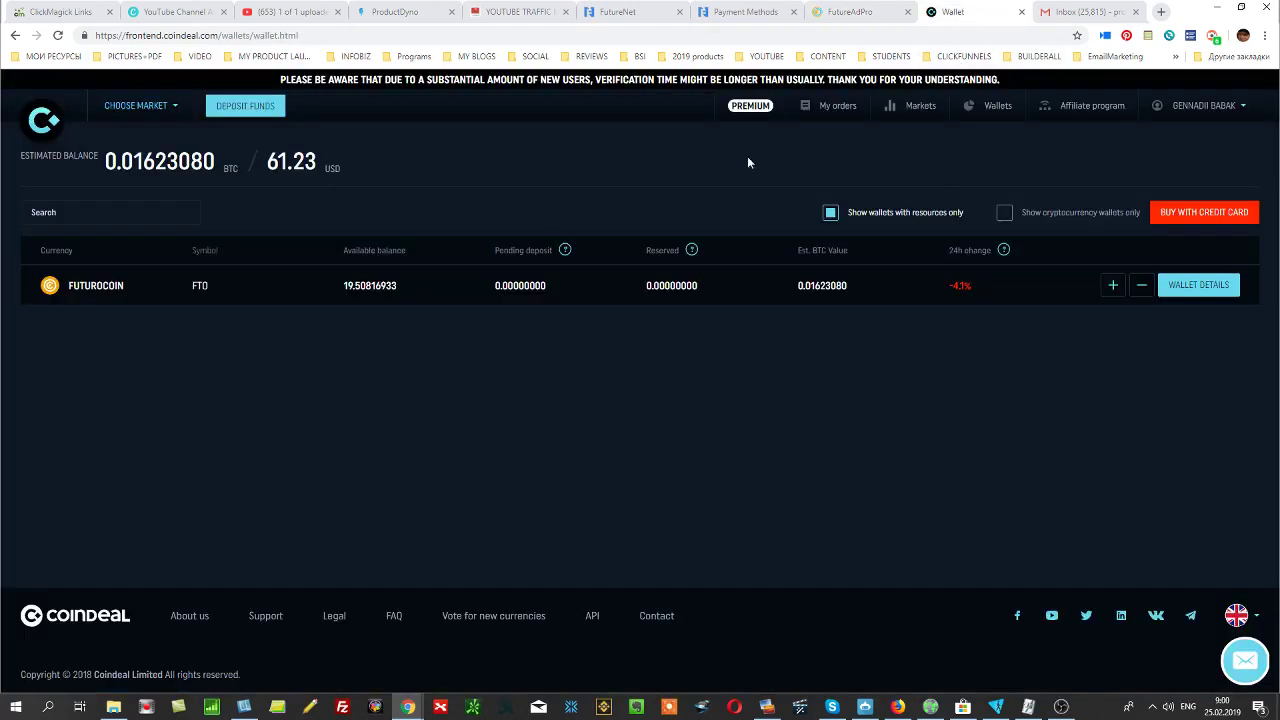
click(980, 108)
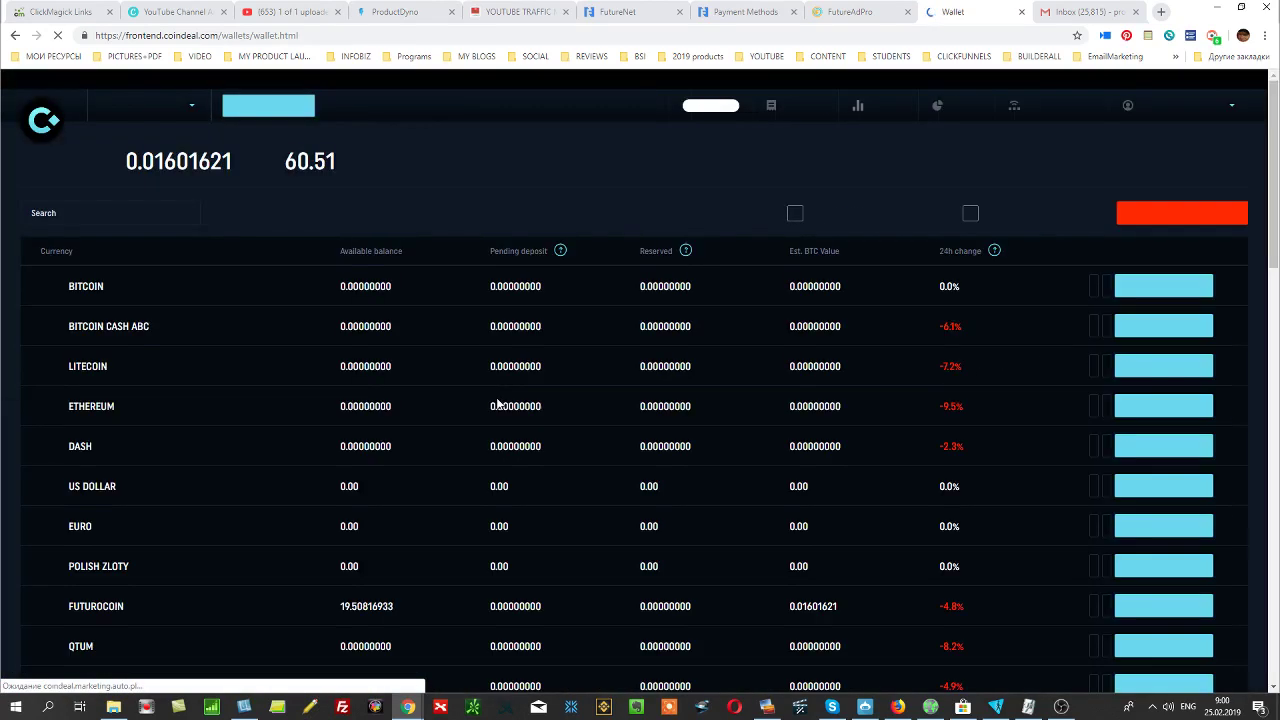
click(819, 212)
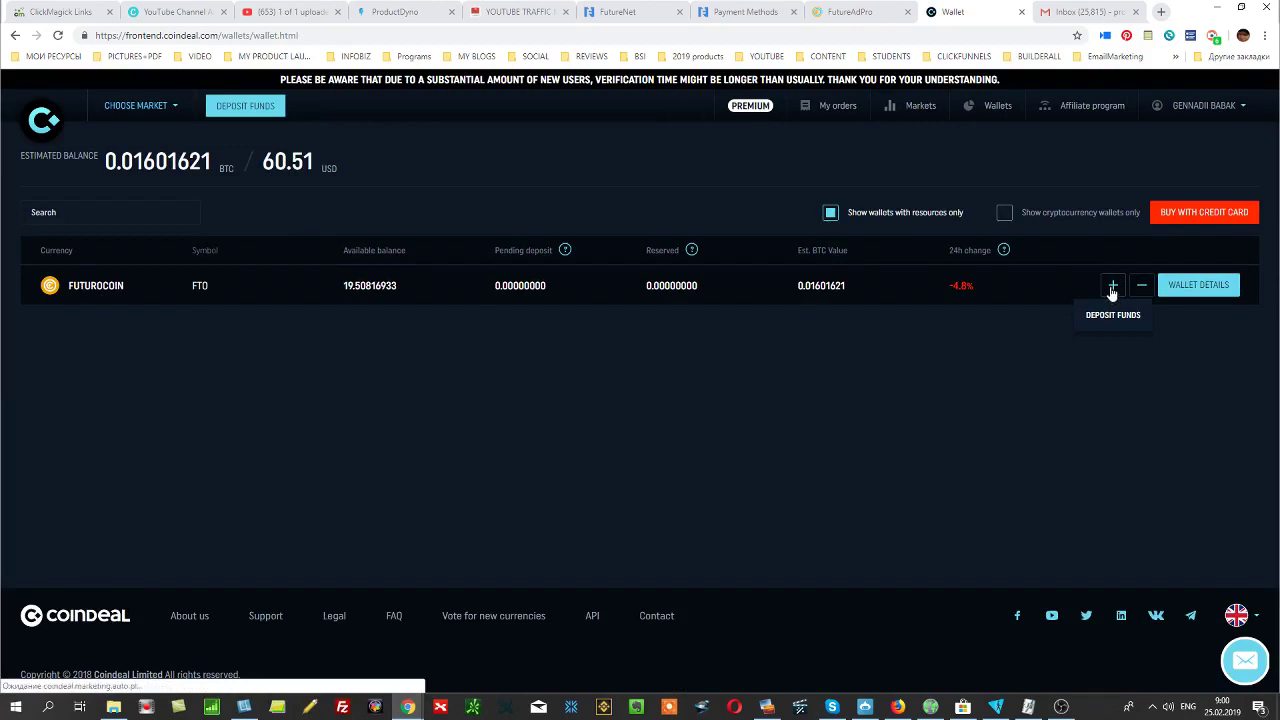
Close the CoinDeal wallet page and return to the FND Redemption form.
click(864, 20)
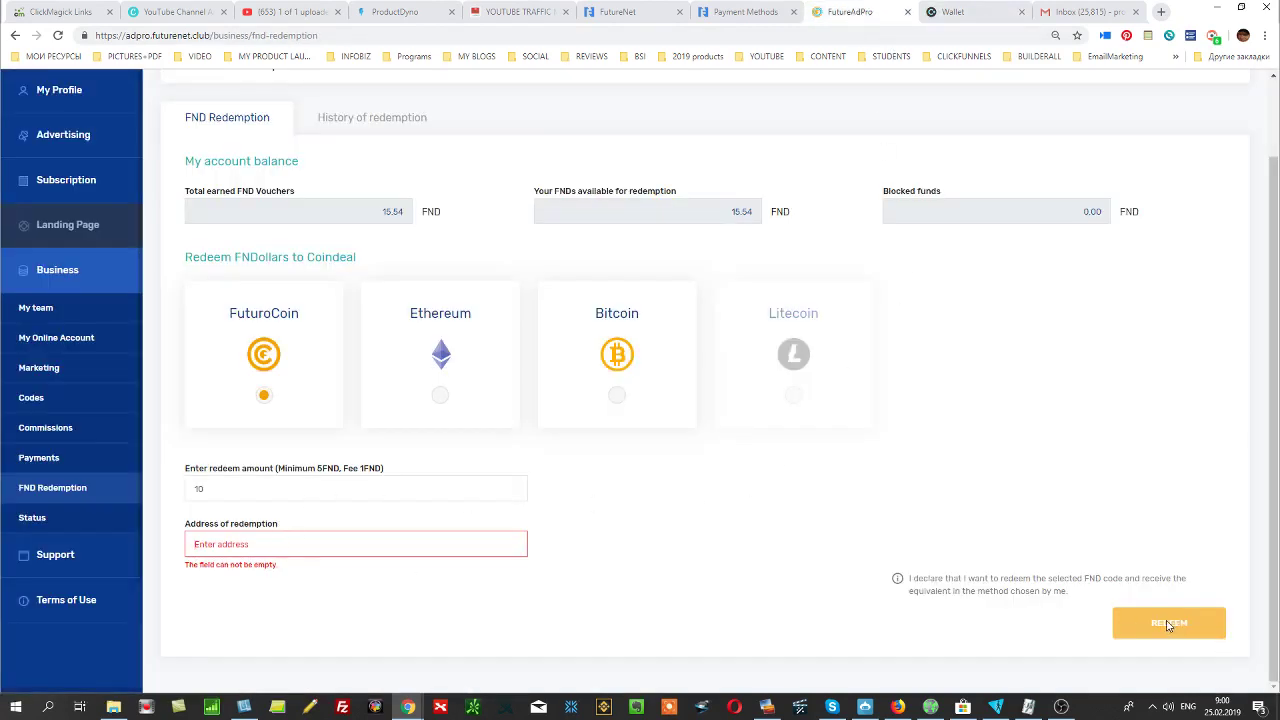
click(965, 14)
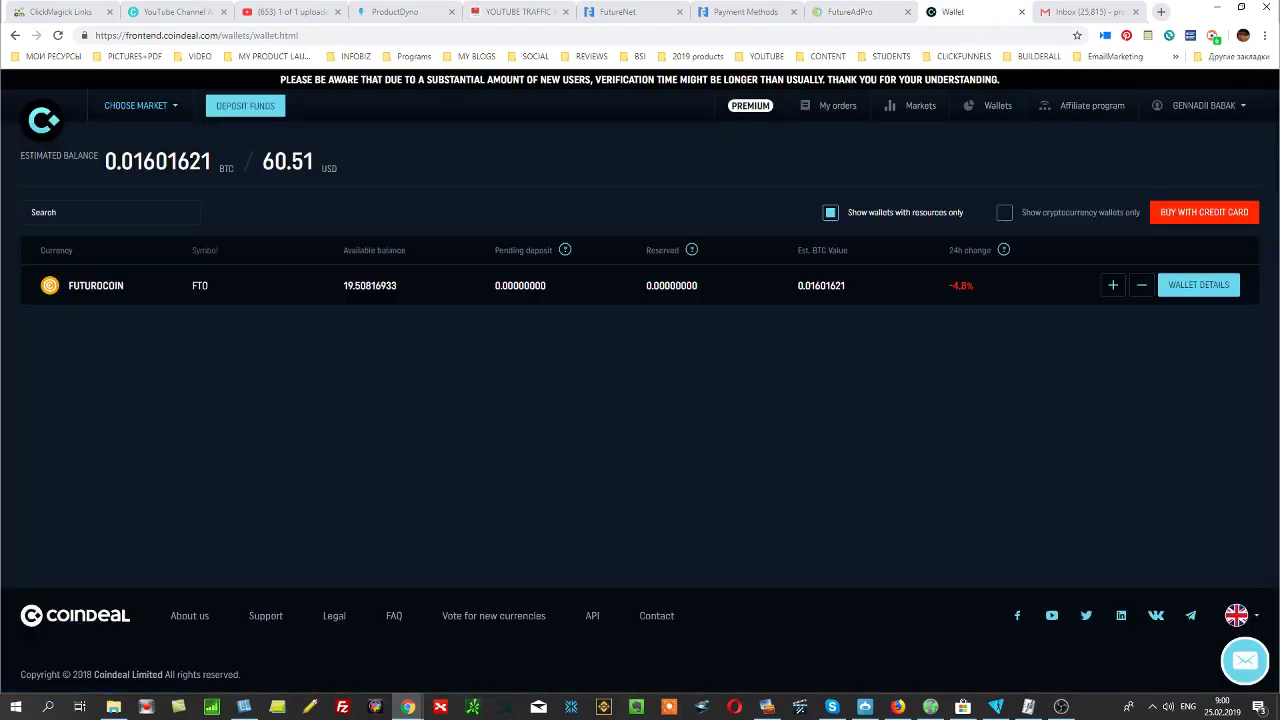
drag(965, 14, 985, 13)
key(ctrl+w)
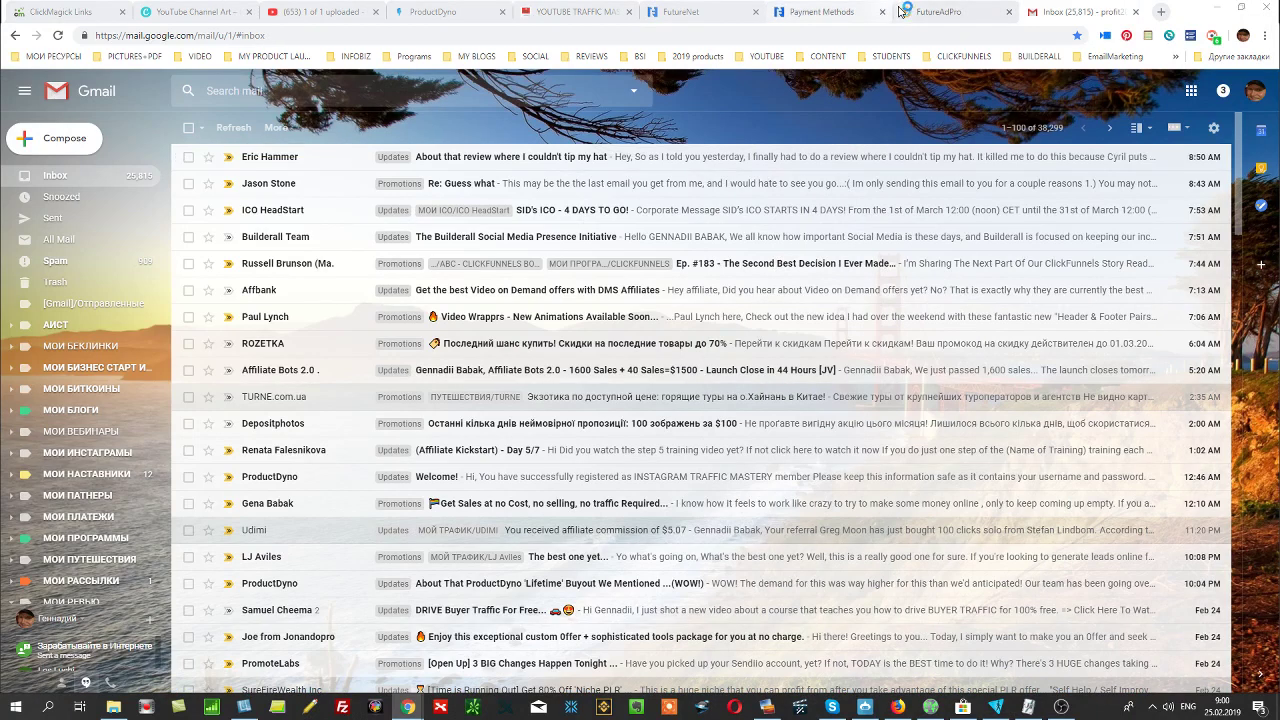
click(940, 16)
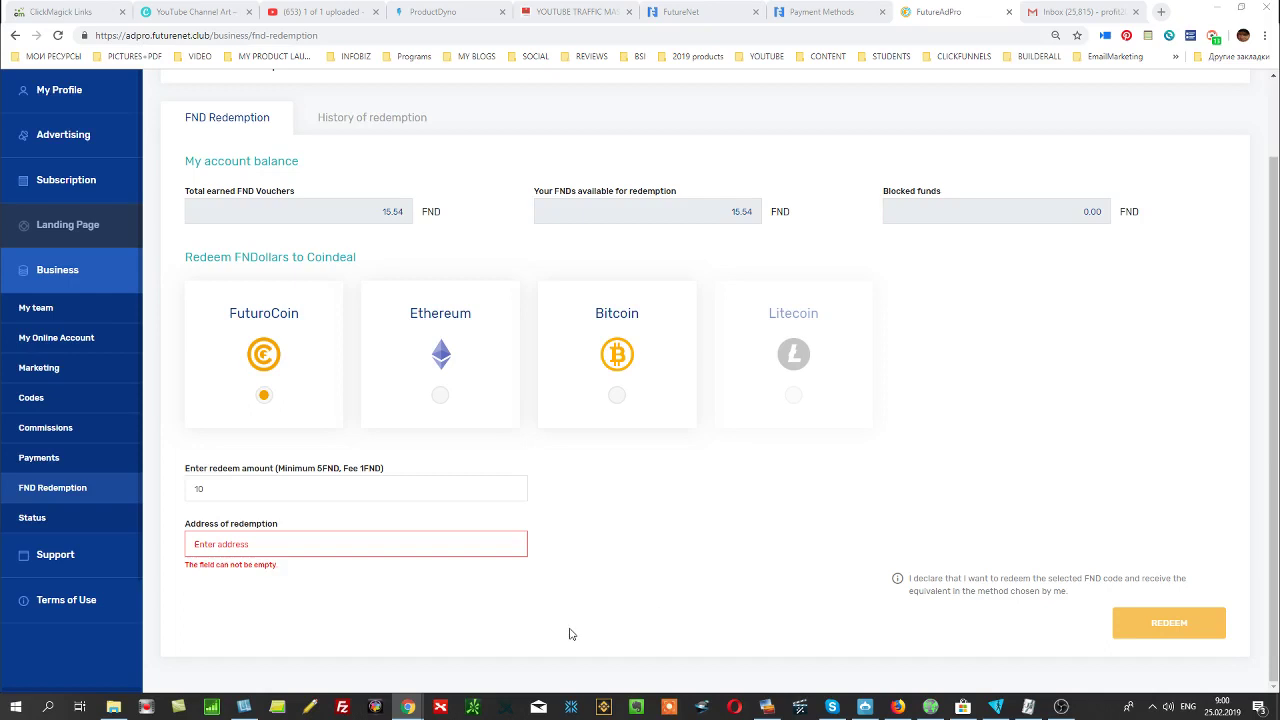
Review the history of redemption, comparing it with the FND Redemption form.
click(343, 121)
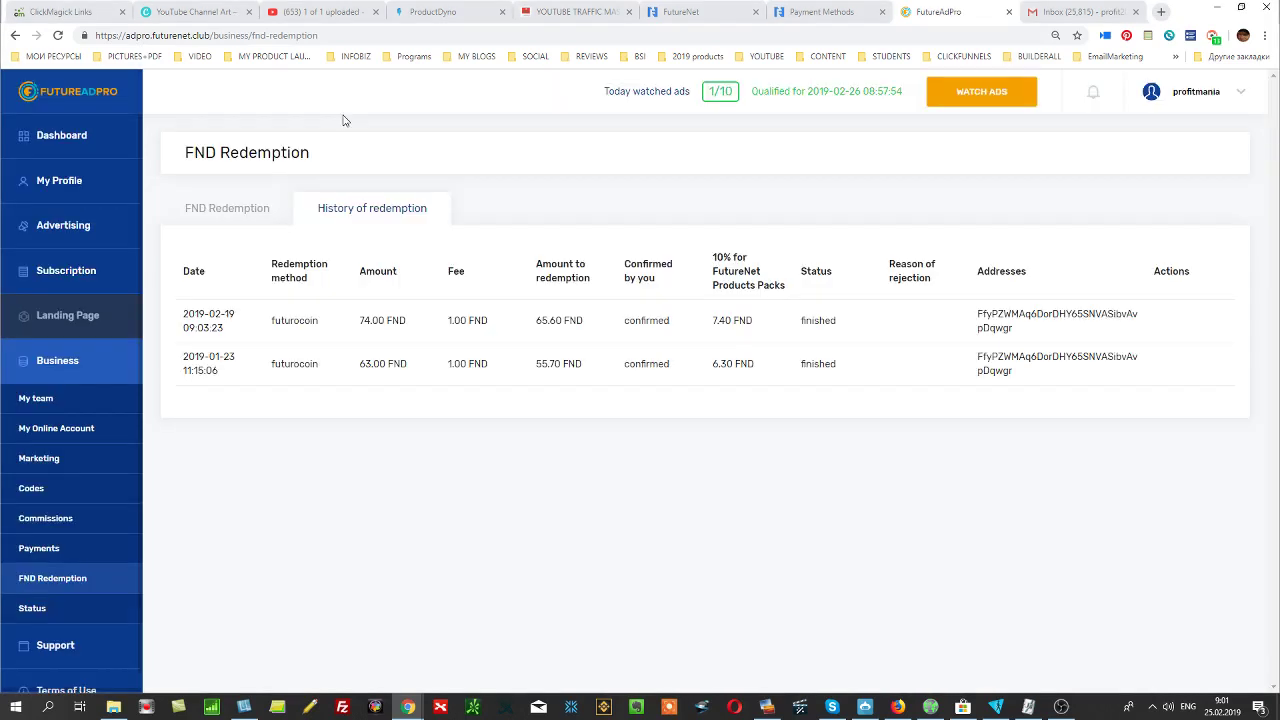
click(216, 211)
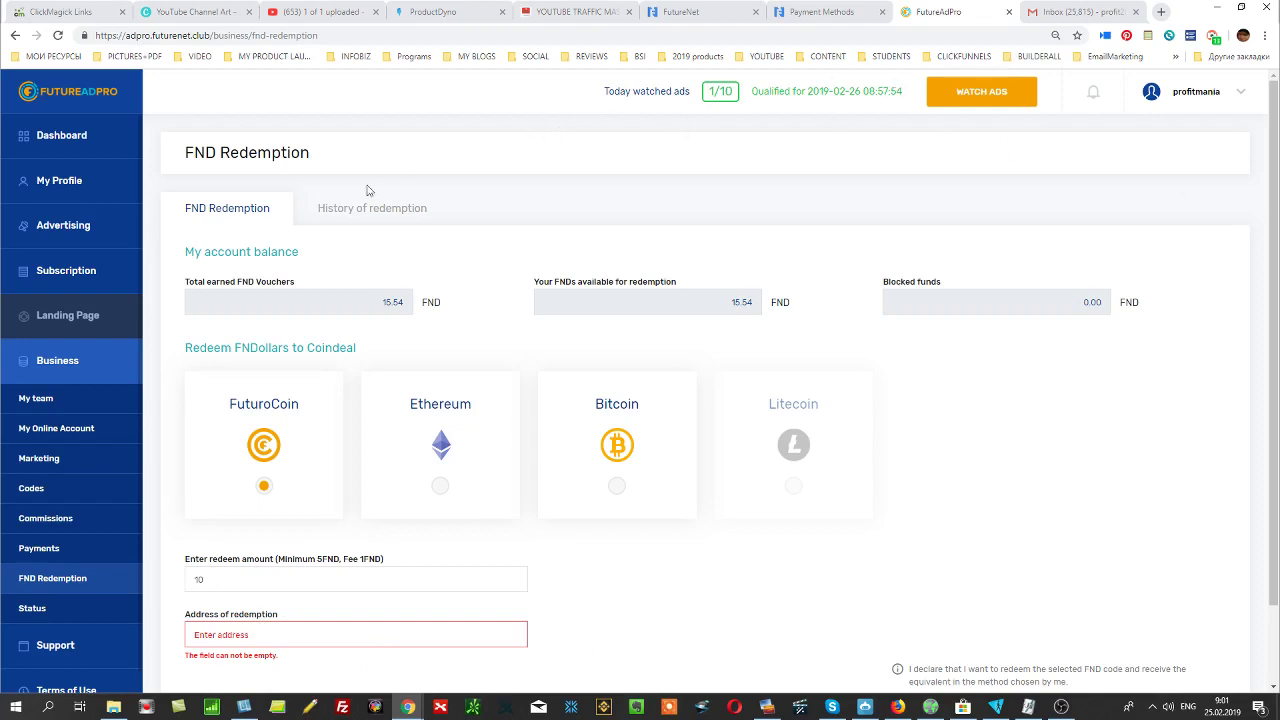
click(345, 208)
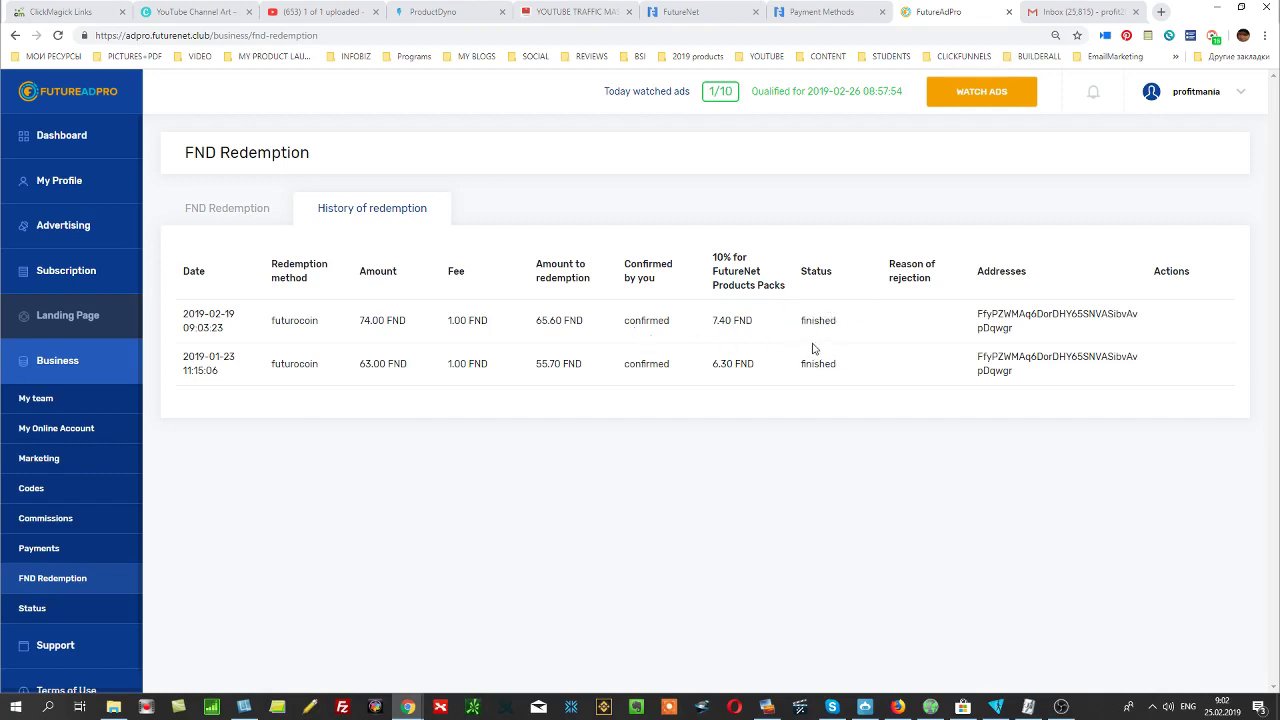
Switch to CoinDeal's FTO deposit page, reload it and examine the deposit address and deposit history.
click(783, 111)
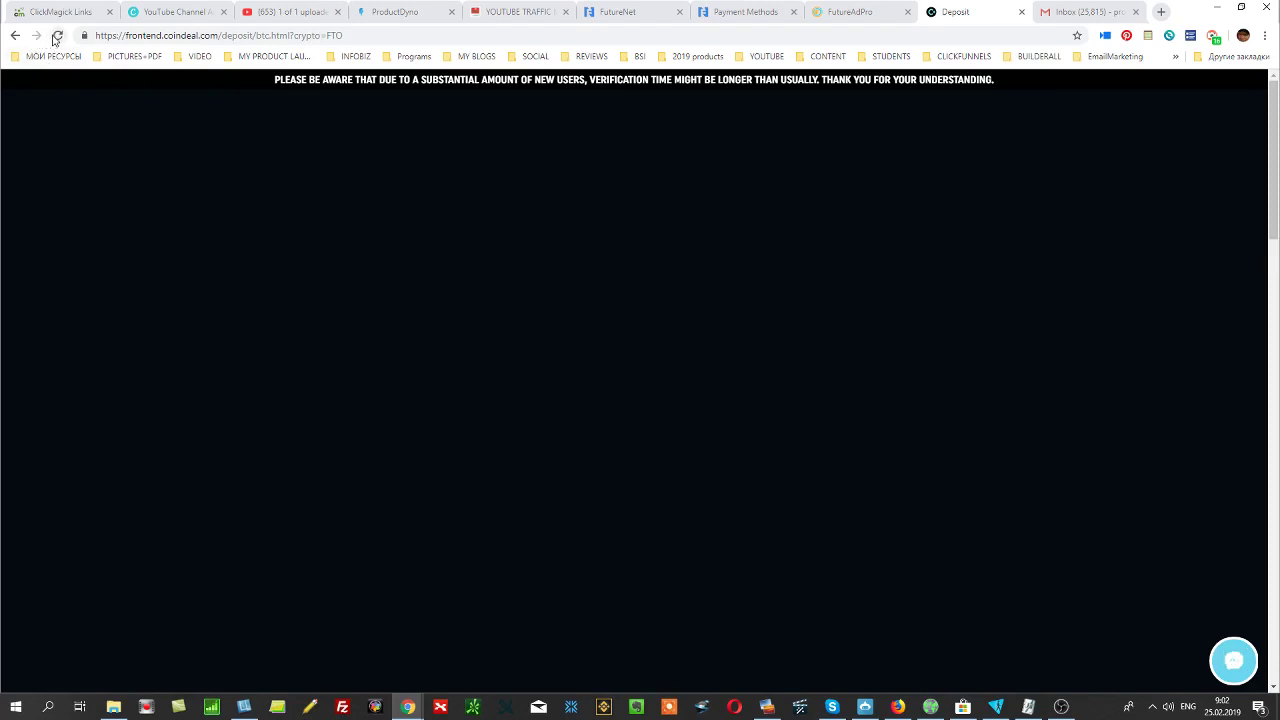
scroll(1030, 427, down, 3)
scroll(1030, 427, down, 5)
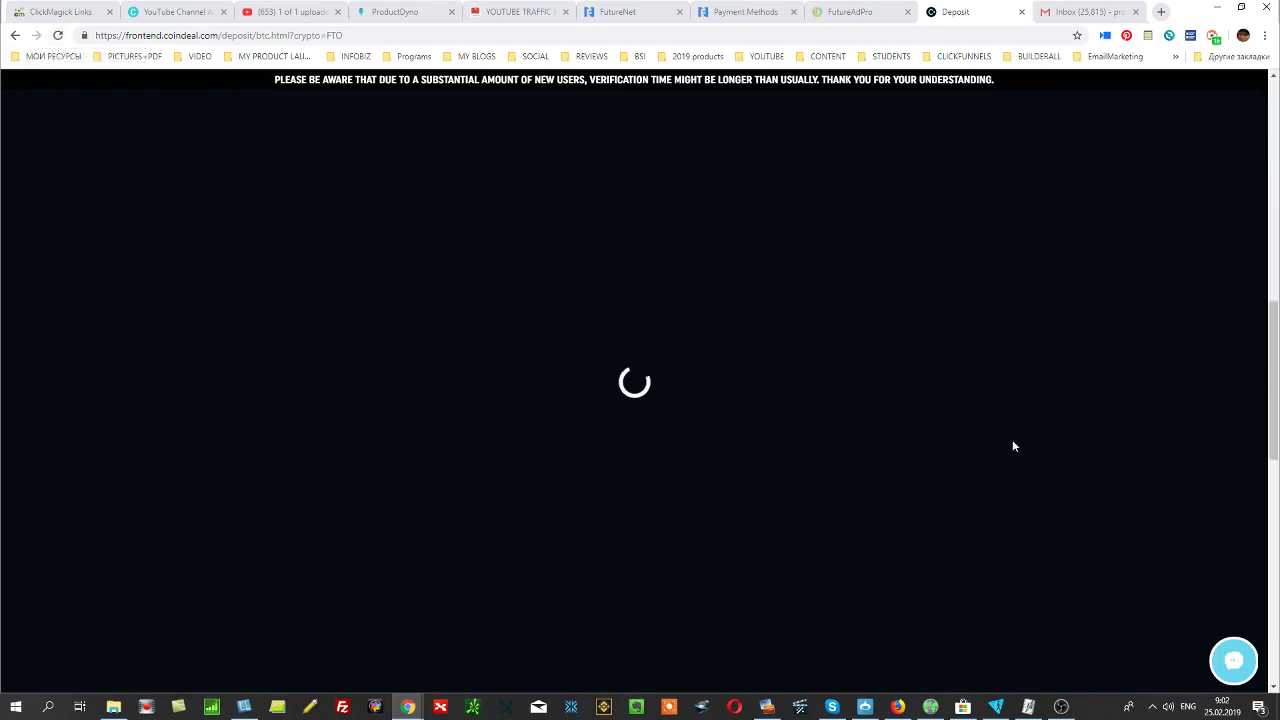
click(58, 35)
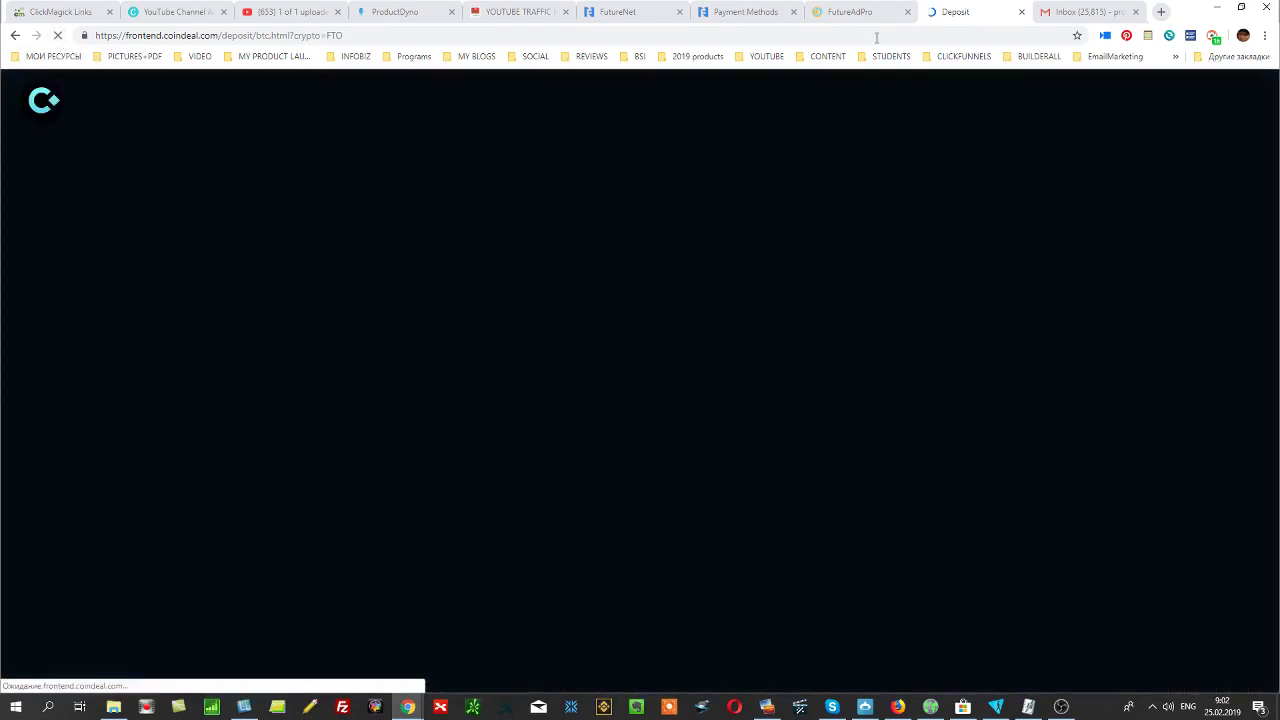
click(849, 15)
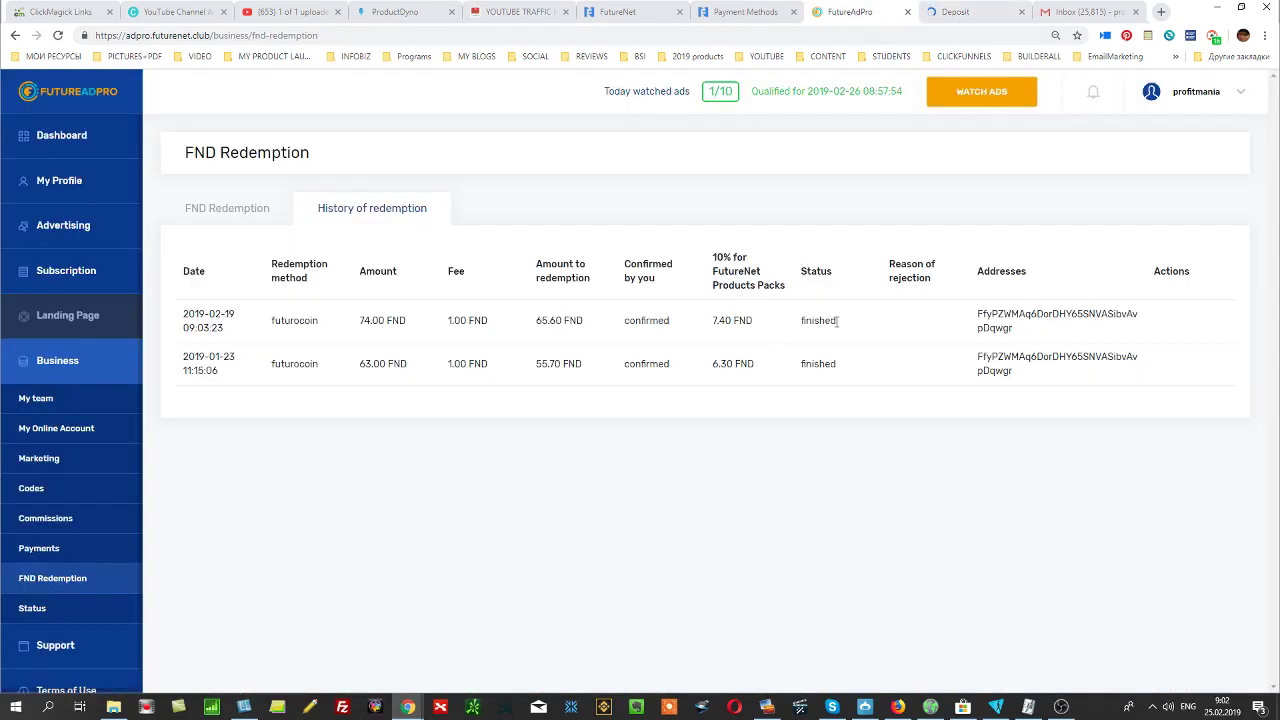
click(955, 12)
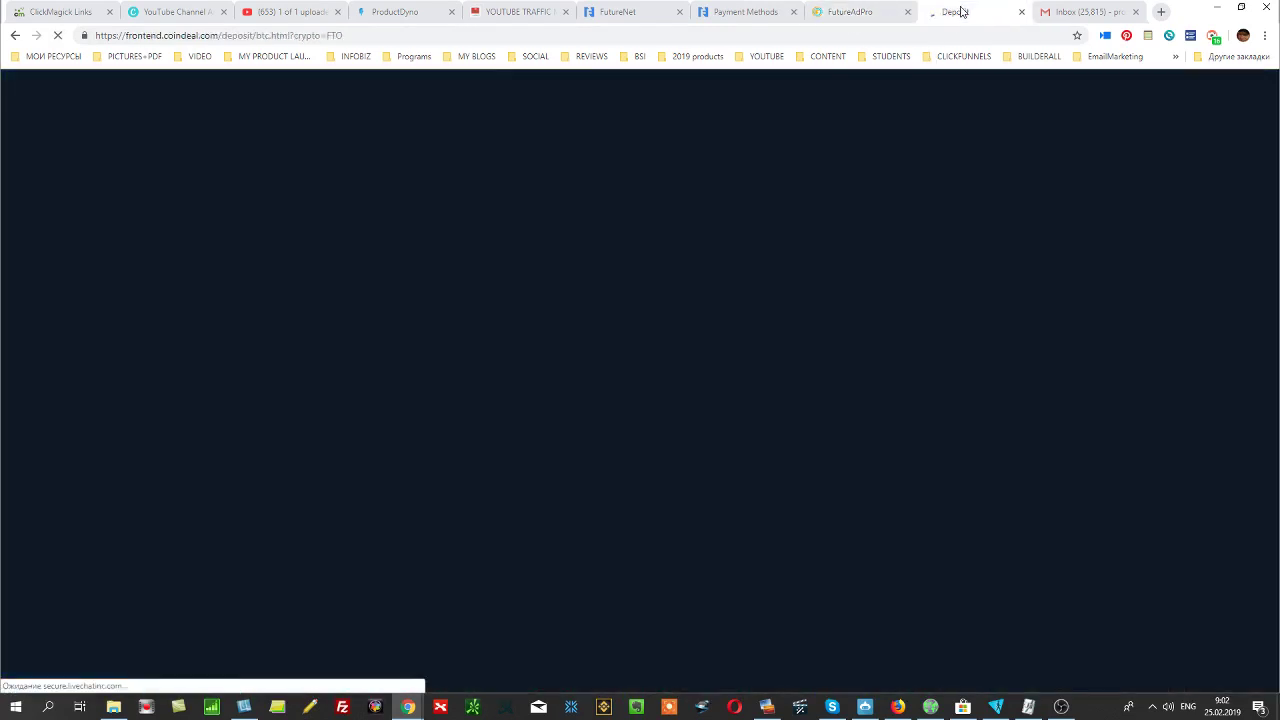
scroll(878, 339, up, 5)
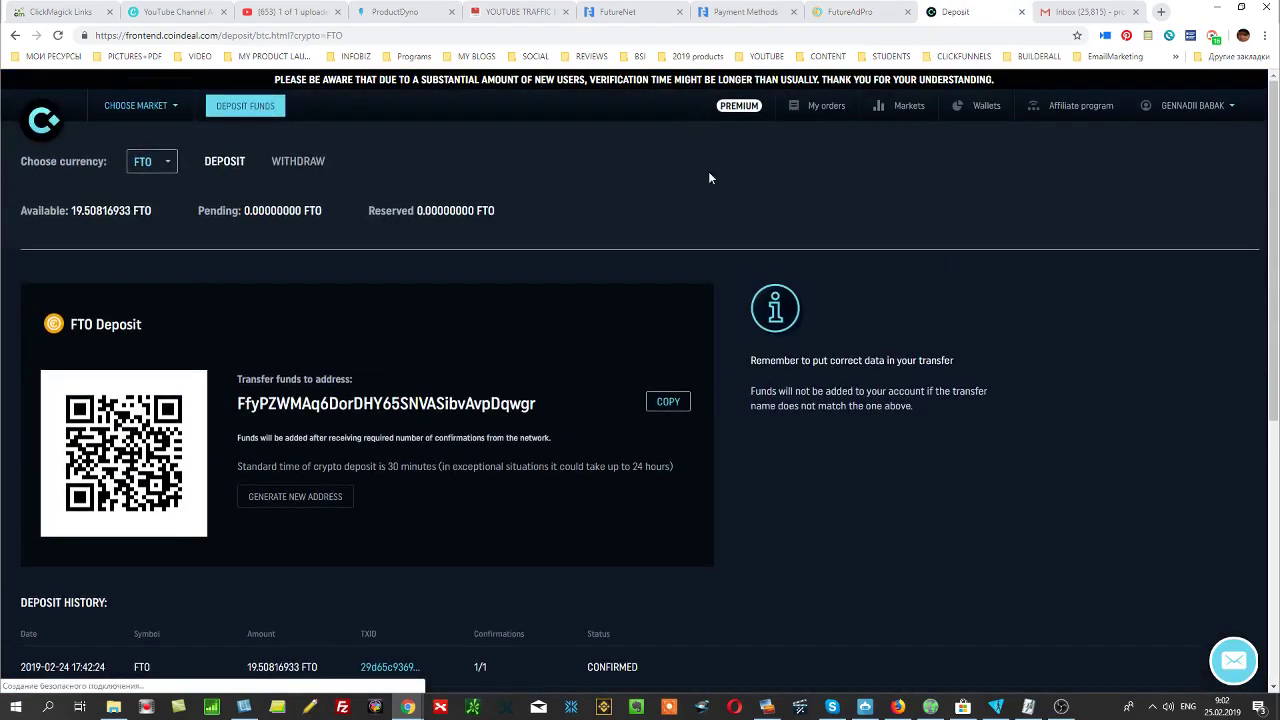
Return from the FTO deposit page to the wallets overview and limit it to wallets with resources.
click(986, 106)
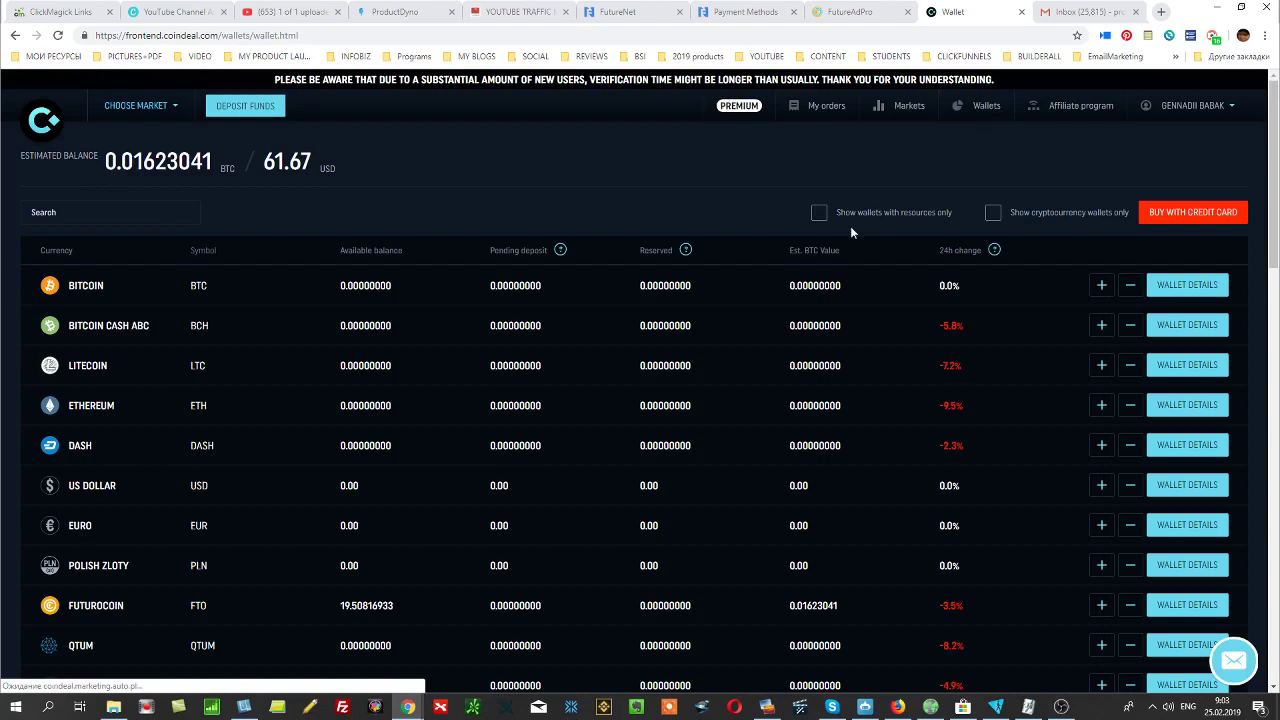
click(819, 214)
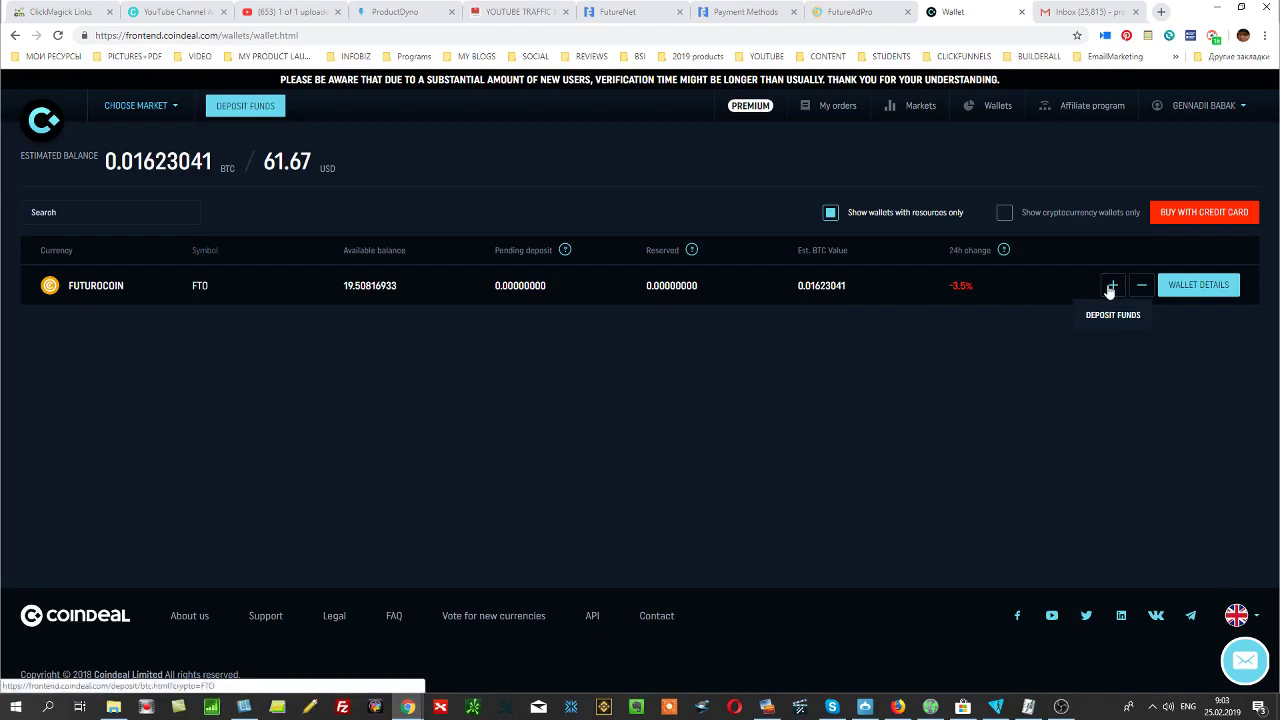
Review the past FTO/BTC sell orders in My orders and open the Markets page.
click(833, 106)
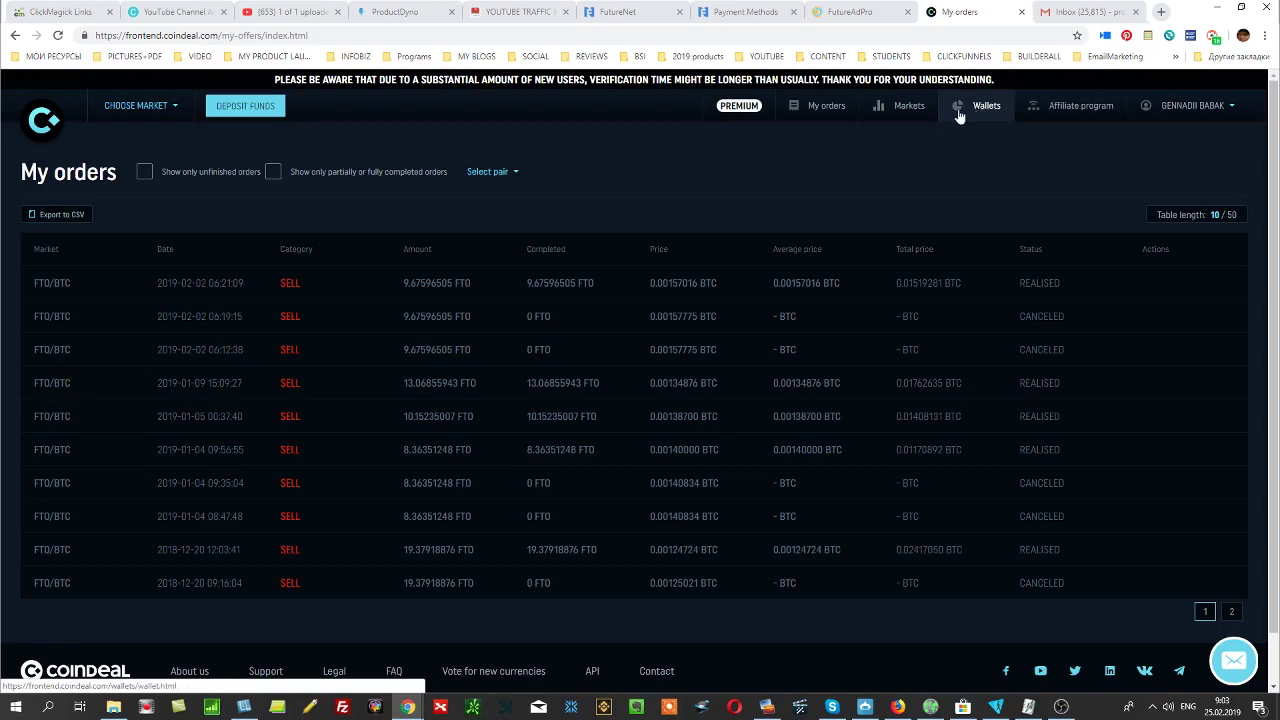
click(827, 112)
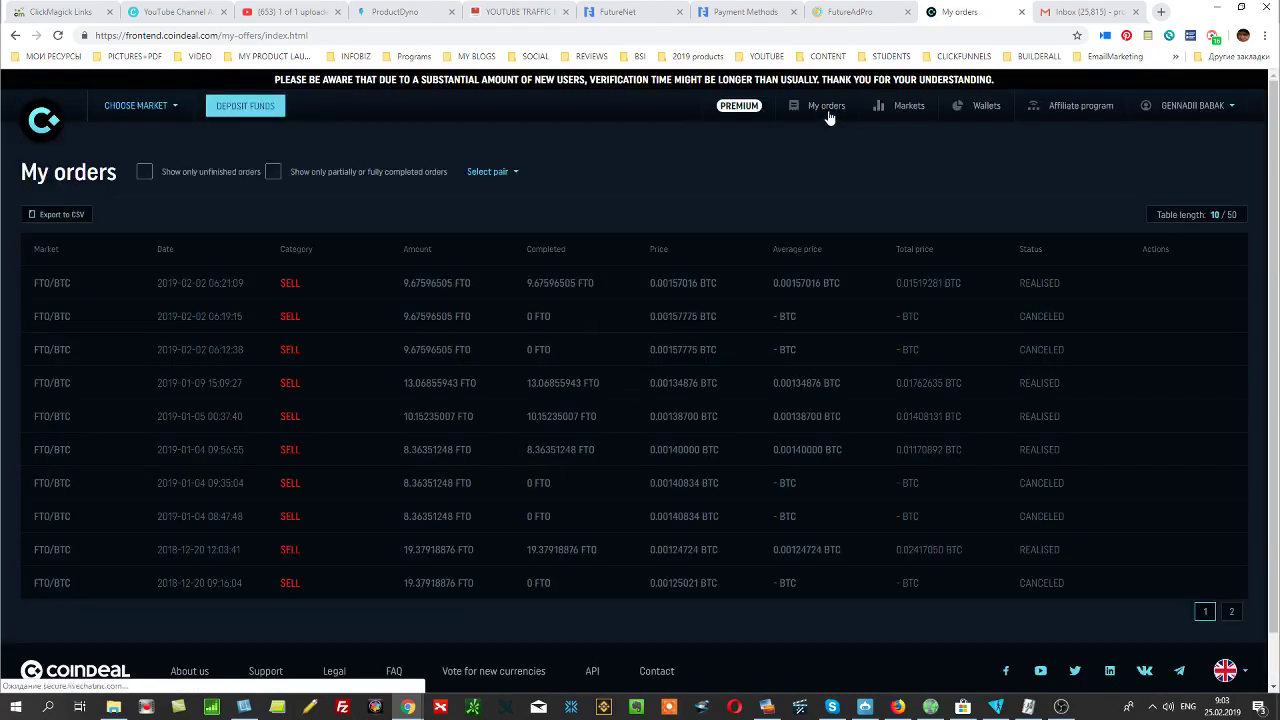
click(909, 108)
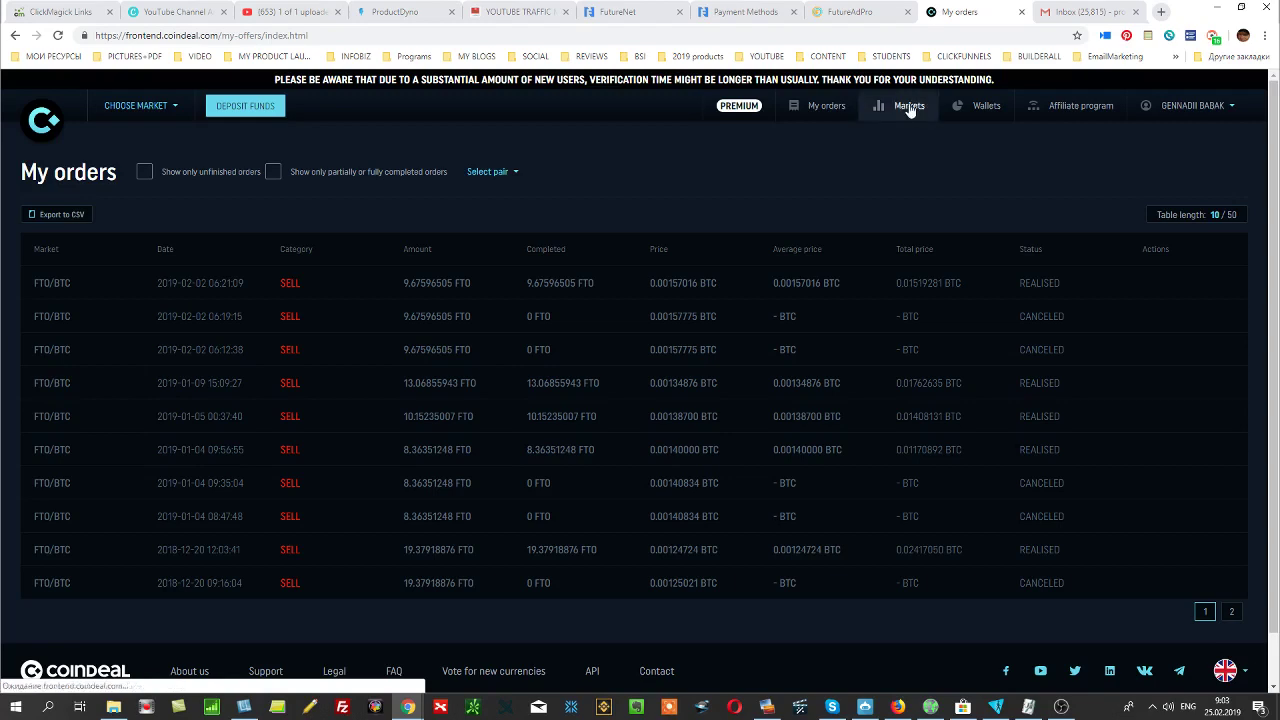